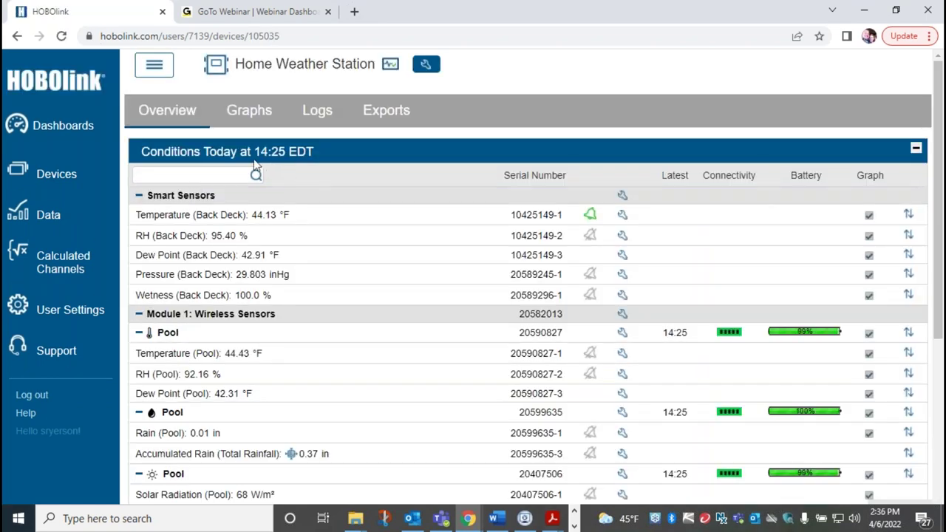
# Examine the Home Weather Station's current conditions, covering the smart sensors and the wireless pool sensors with their connectivity and battery status.
pyautogui.scroll(-1, 251, 185)
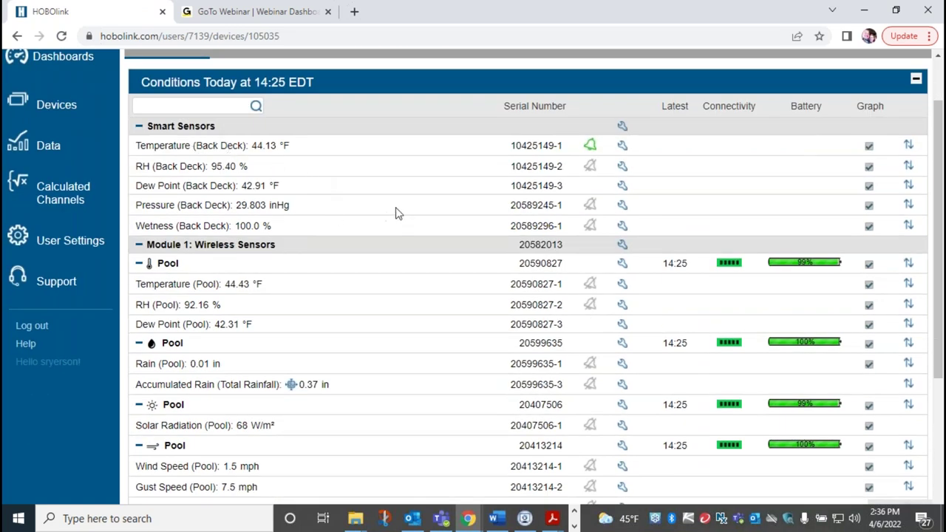
pyautogui.scroll(1, 485, 215)
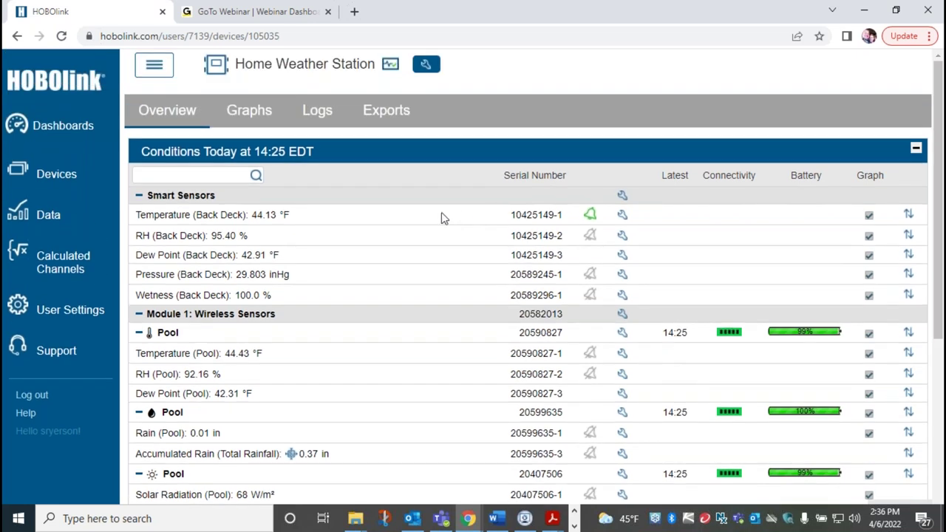
pyautogui.scroll(-1, 298, 226)
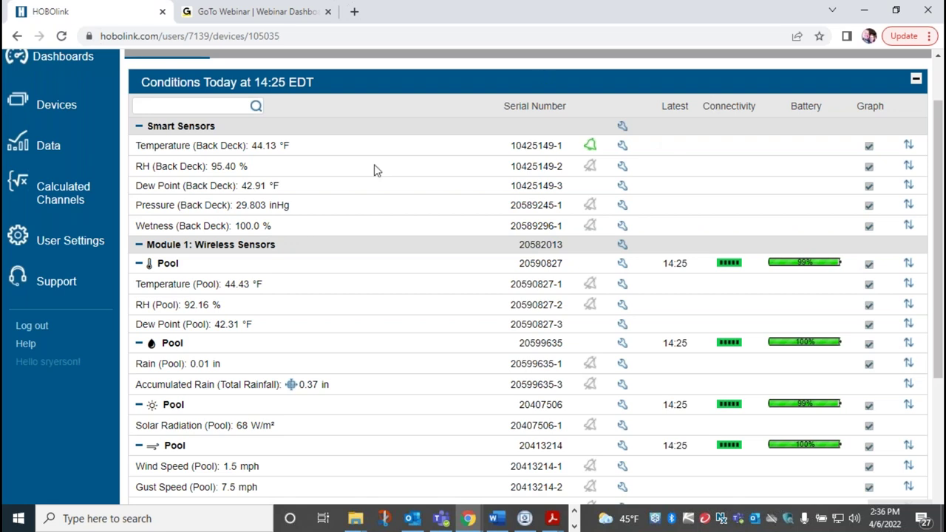
pyautogui.scroll(-1, 374, 170)
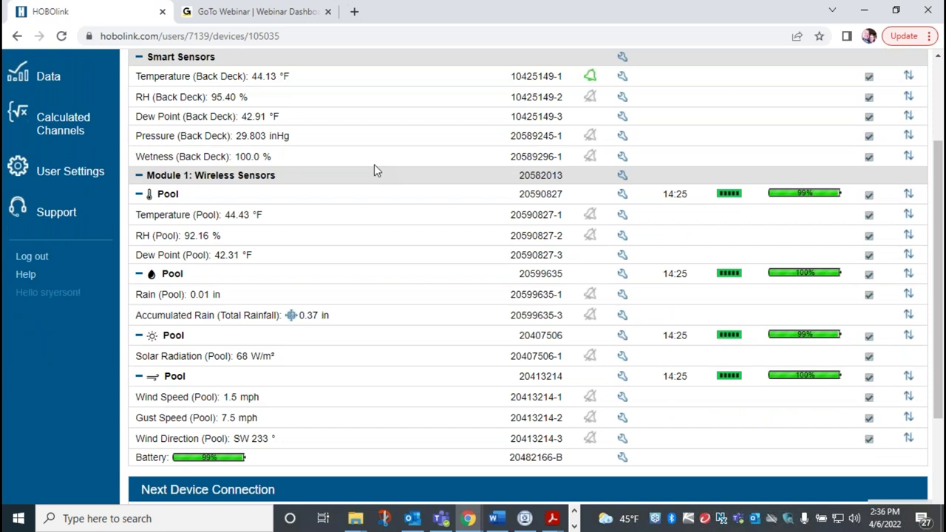
pyautogui.scroll(1, 374, 170)
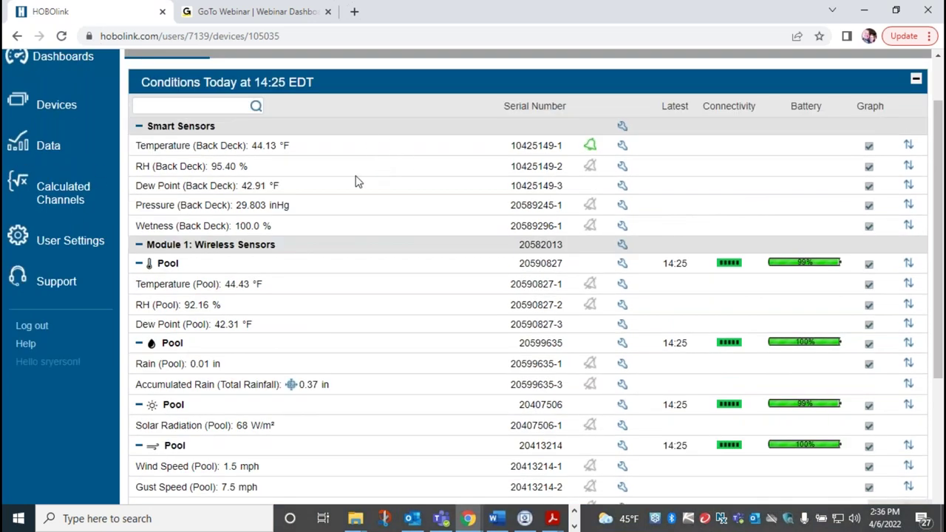
pyautogui.scroll(-2, 289, 224)
pyautogui.scroll(3, 291, 229)
pyautogui.scroll(-1, 263, 229)
pyautogui.scroll(2, 265, 227)
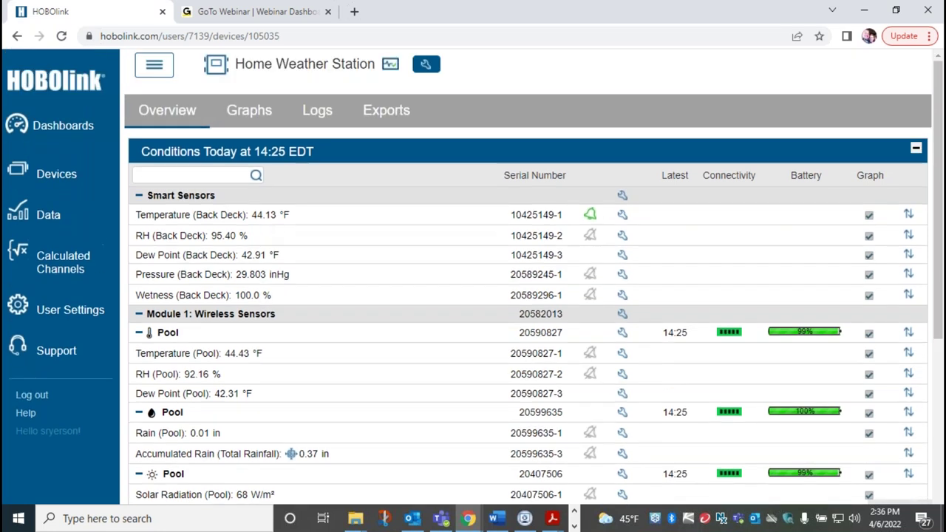
# Show the Home Weather Station's sensor graphs and extend their time range to the past month.
pyautogui.click(251, 115)
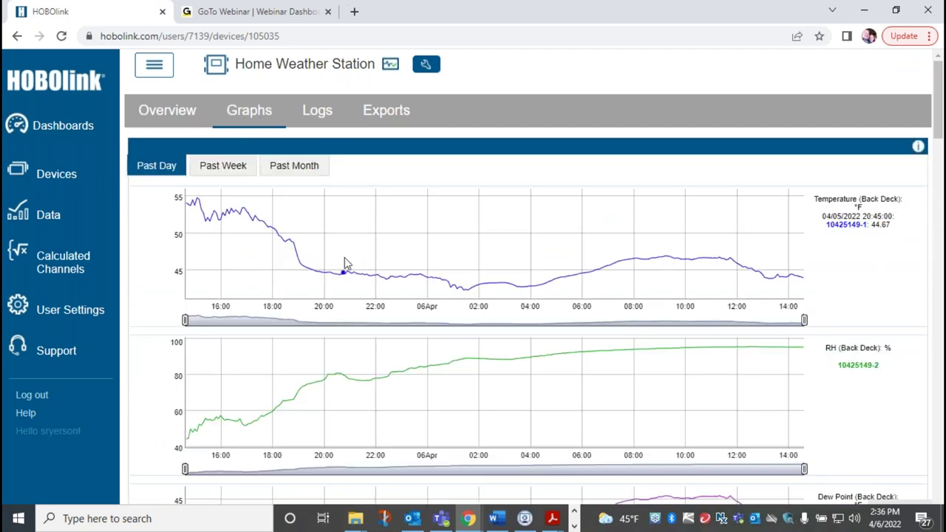
pyautogui.scroll(-1, 287, 198)
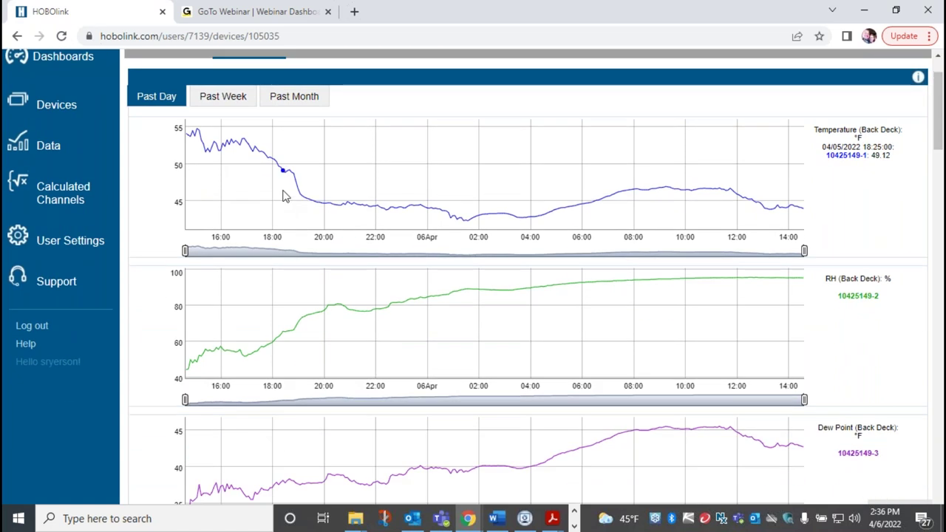
pyautogui.click(241, 99)
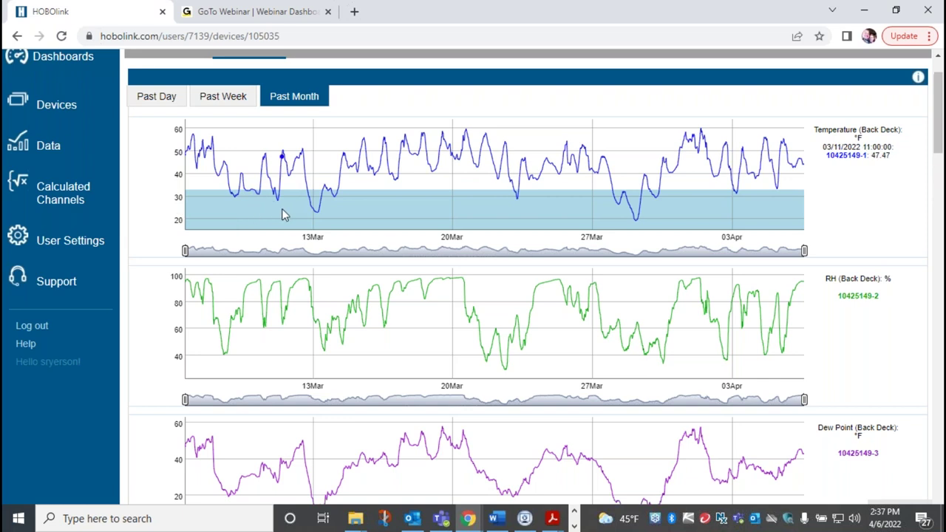
pyautogui.scroll(1, 282, 212)
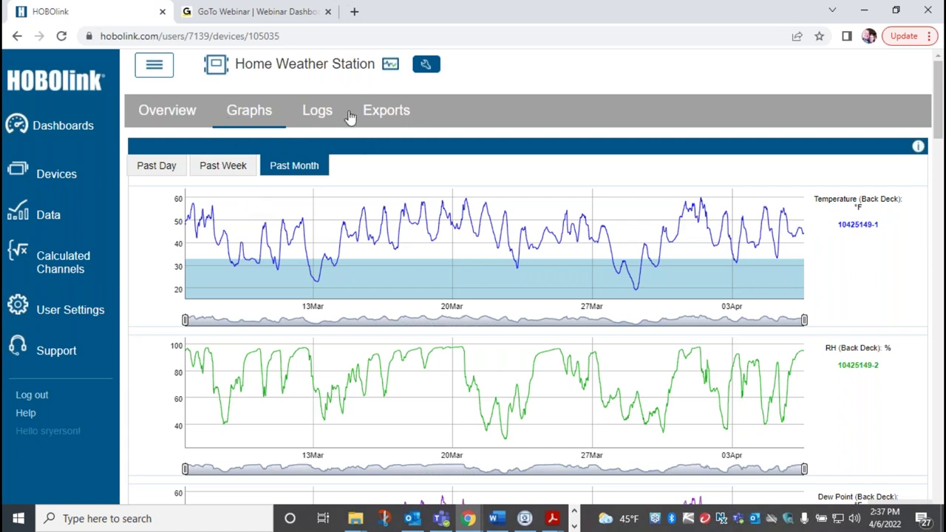
# Review the connection log of the Home Weather Station.
pyautogui.click(317, 110)
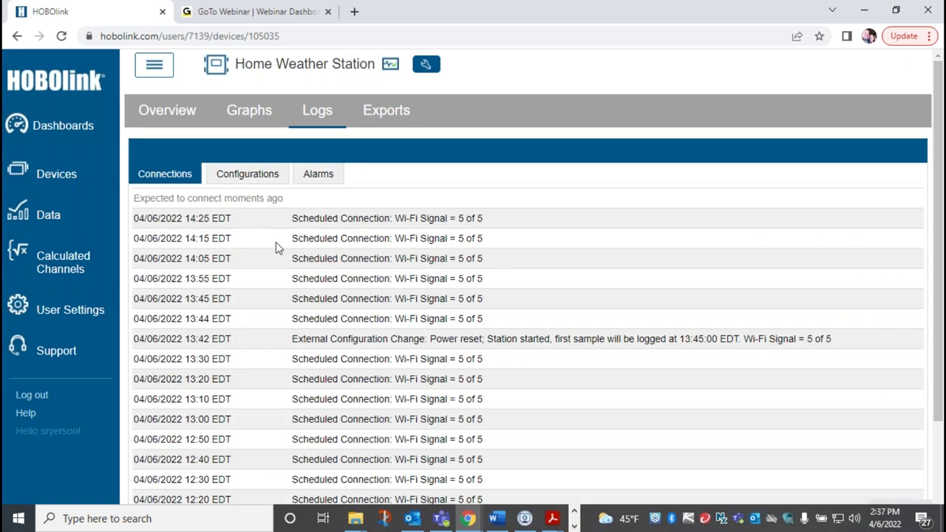
pyautogui.scroll(-1, 333, 255)
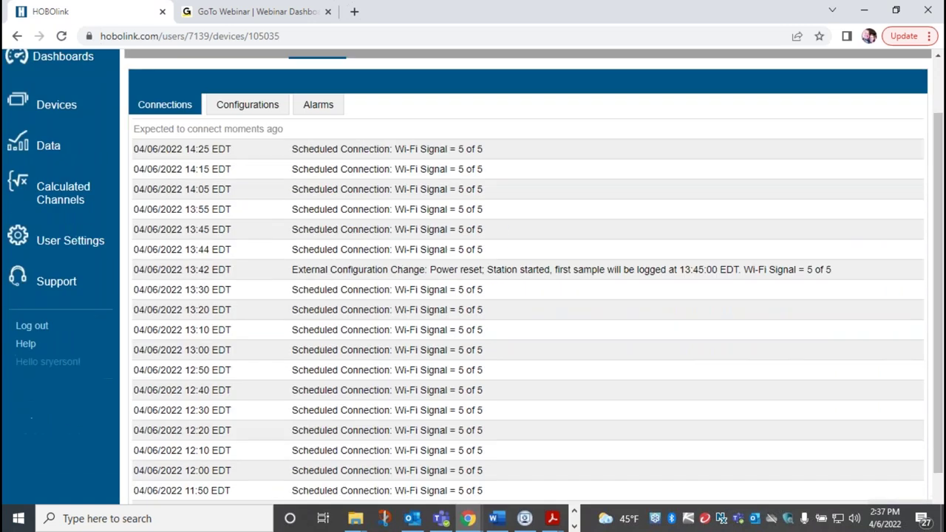
pyautogui.scroll(1, 320, 173)
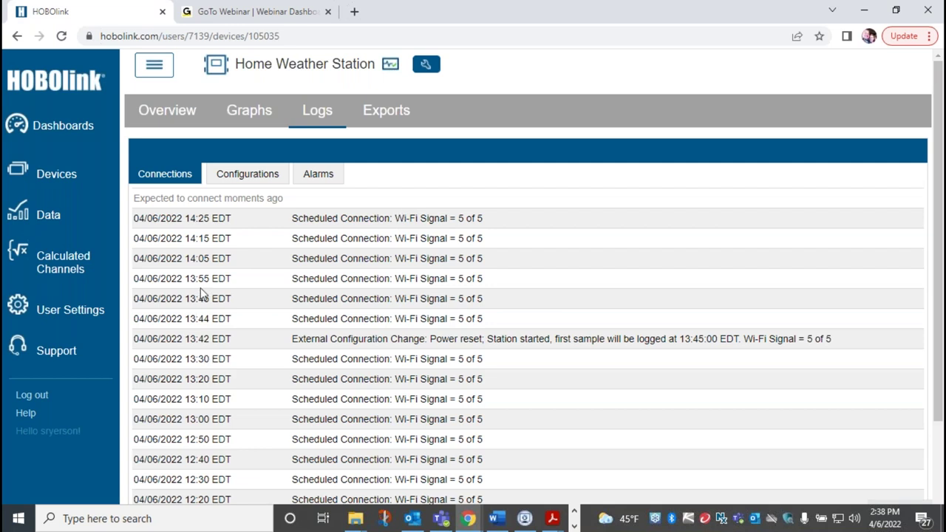
# Review the station's alarm log for tripped, cleared and missed-connection entries.
pyautogui.click(301, 182)
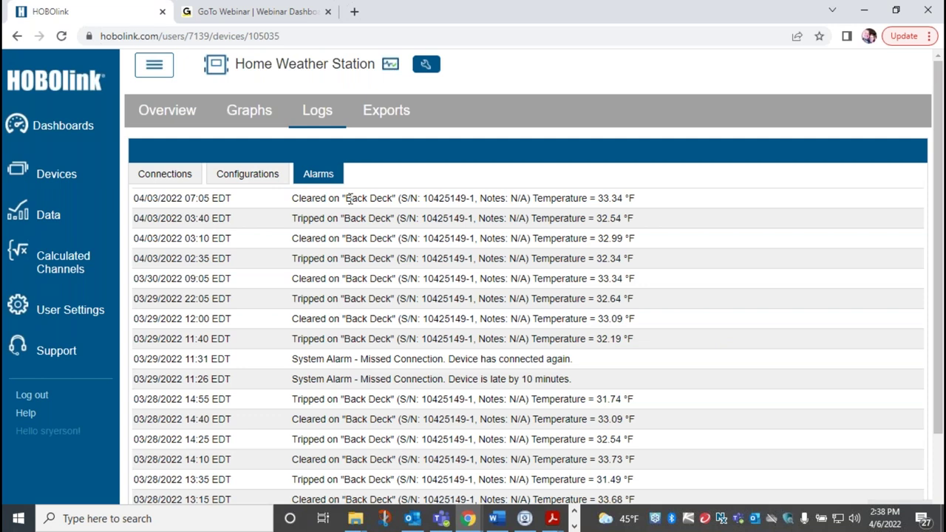
pyautogui.scroll(-1, 384, 210)
pyautogui.scroll(1, 357, 201)
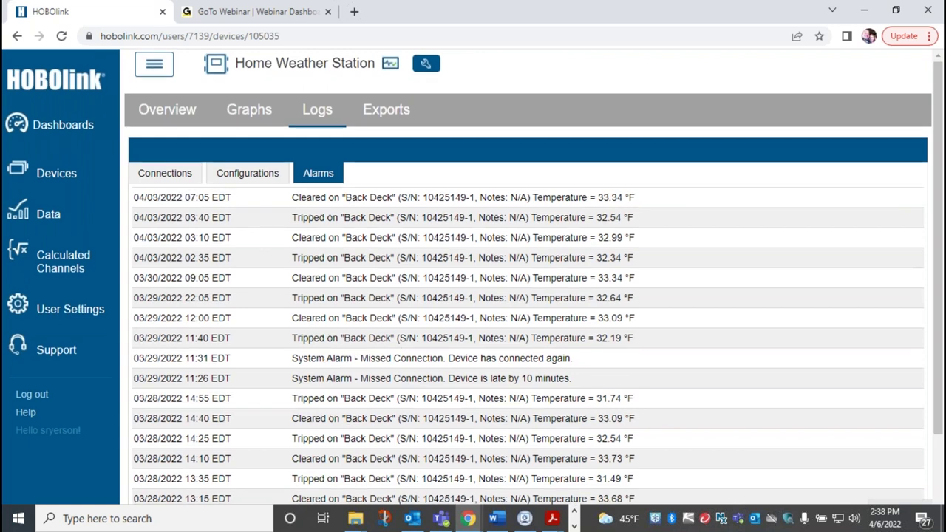
pyautogui.scroll(-1, 326, 356)
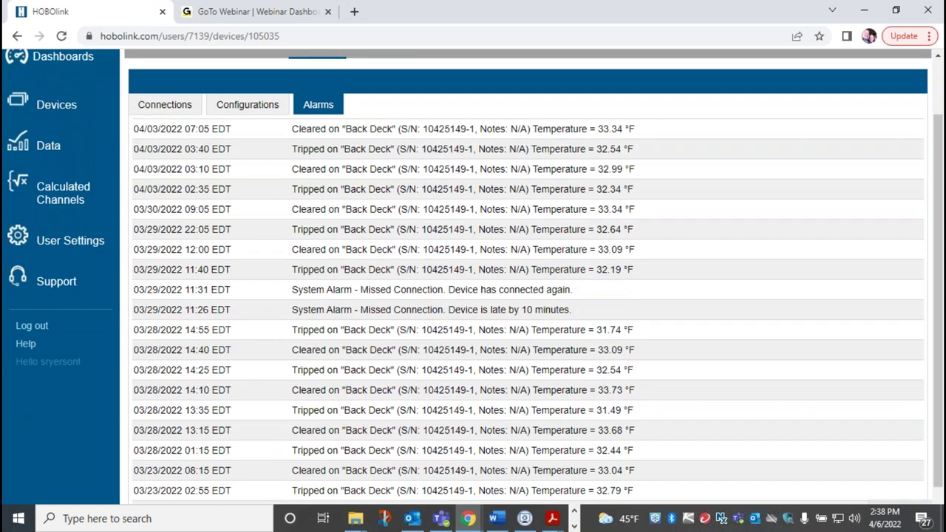
pyautogui.scroll(-1, 529, 295)
pyautogui.scroll(2, 390, 277)
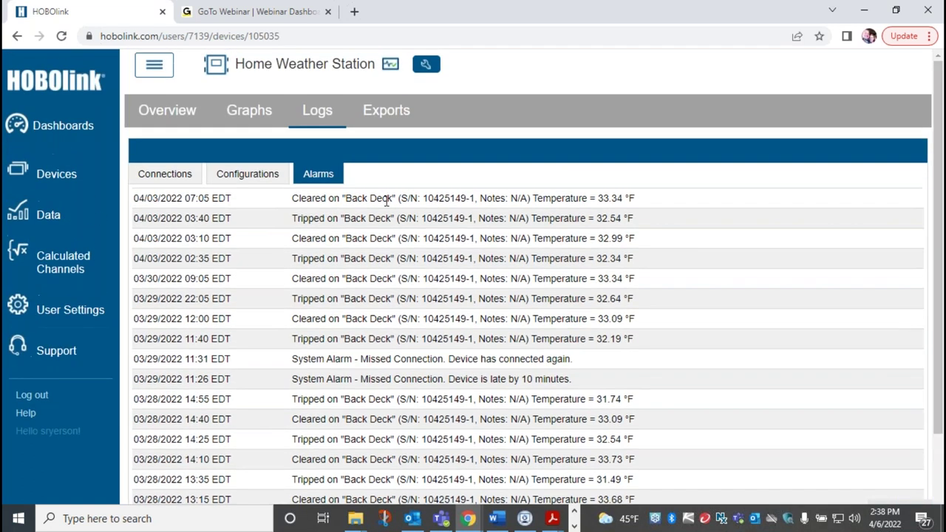
# Start a new scheduled data delivery from the station's exports and check the available delivery interval units.
pyautogui.click(394, 120)
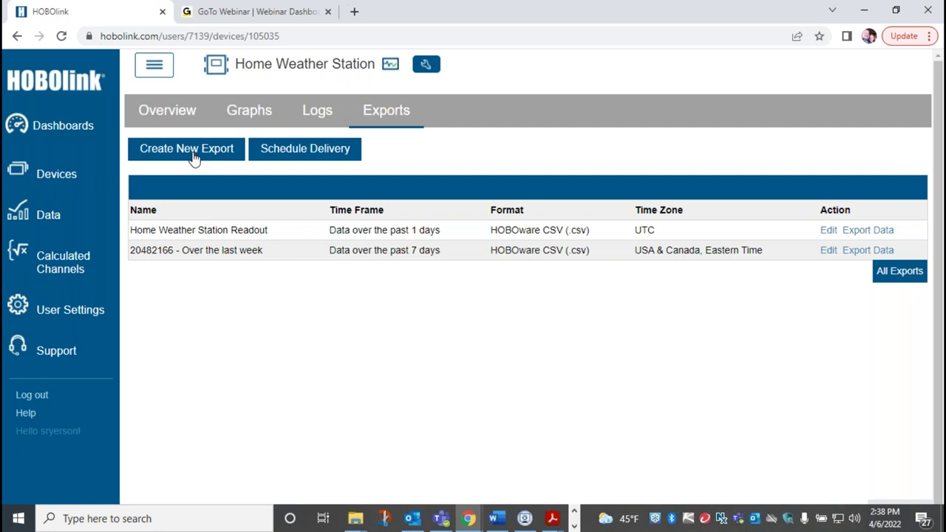
pyautogui.click(299, 158)
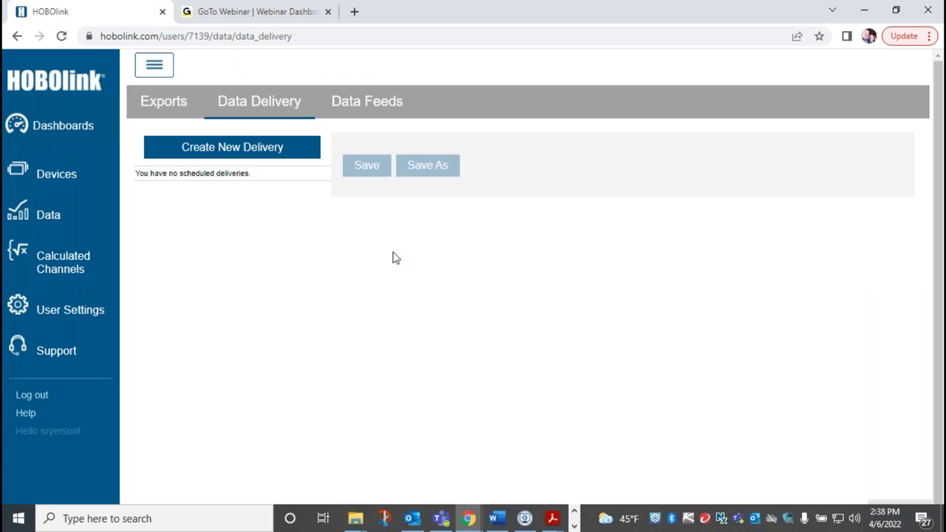
pyautogui.click(256, 148)
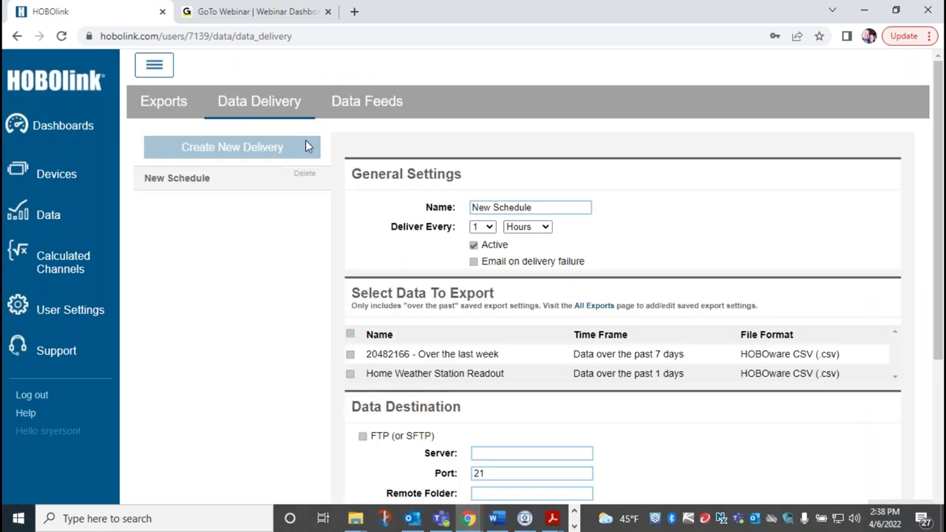
pyautogui.click(551, 230)
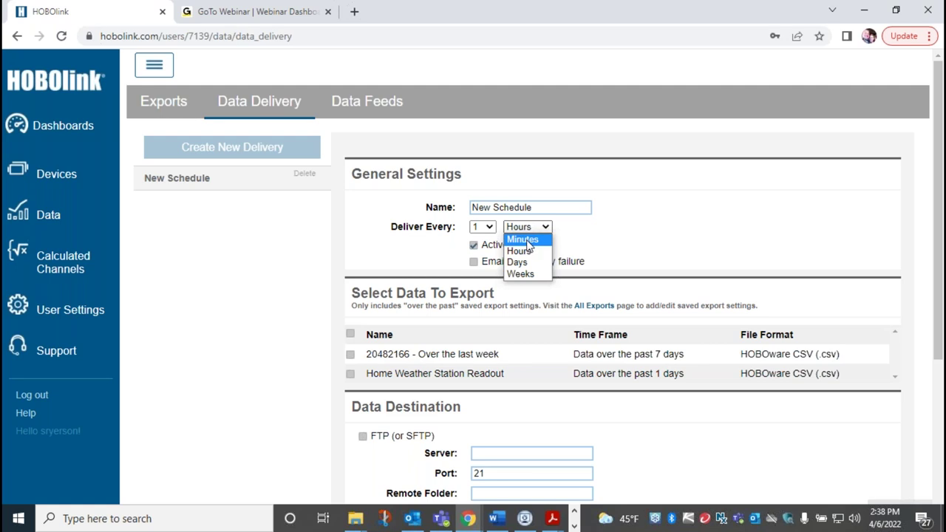
pyautogui.click(569, 232)
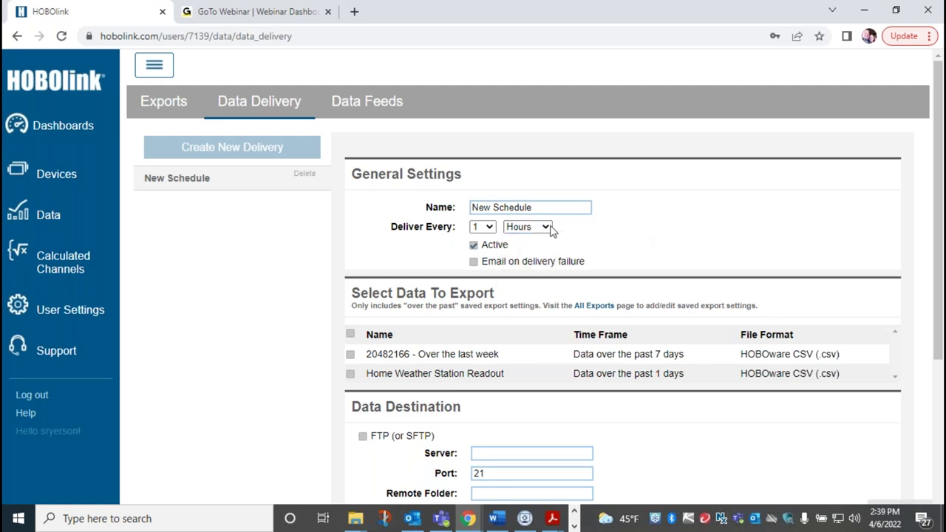
# Examine the new schedule's export selection and its FTP and email destination settings, then return to the exports list without saving.
pyautogui.scroll(-1, 540, 290)
pyautogui.scroll(-3, 540, 290)
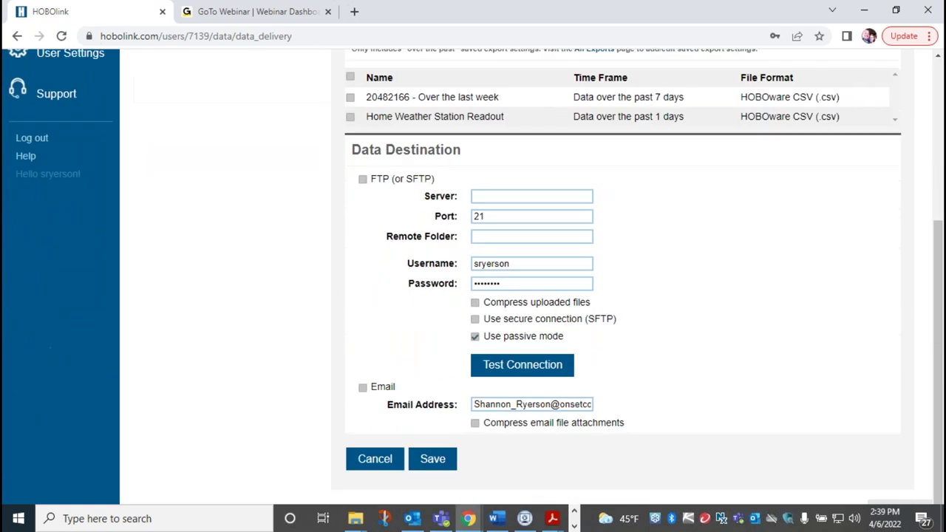
pyautogui.scroll(4, 512, 226)
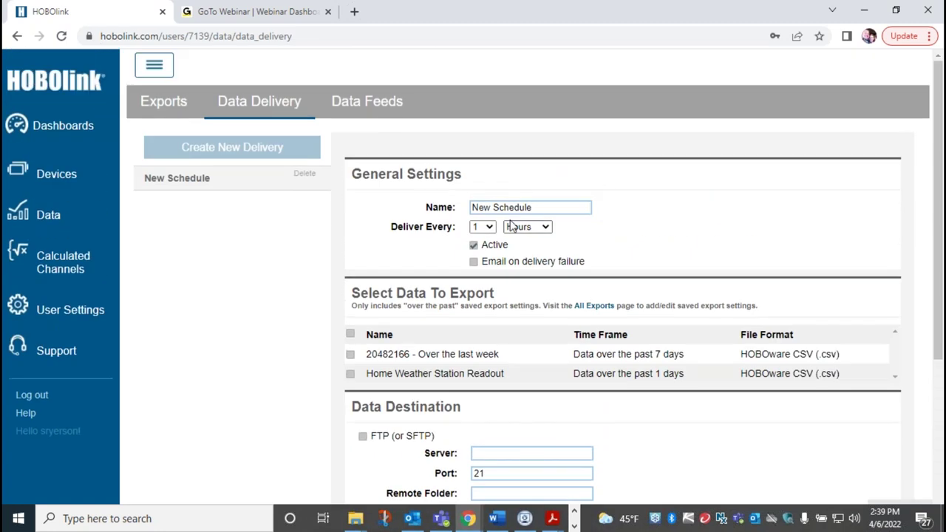
pyautogui.scroll(-1, 512, 226)
pyautogui.scroll(-2, 512, 226)
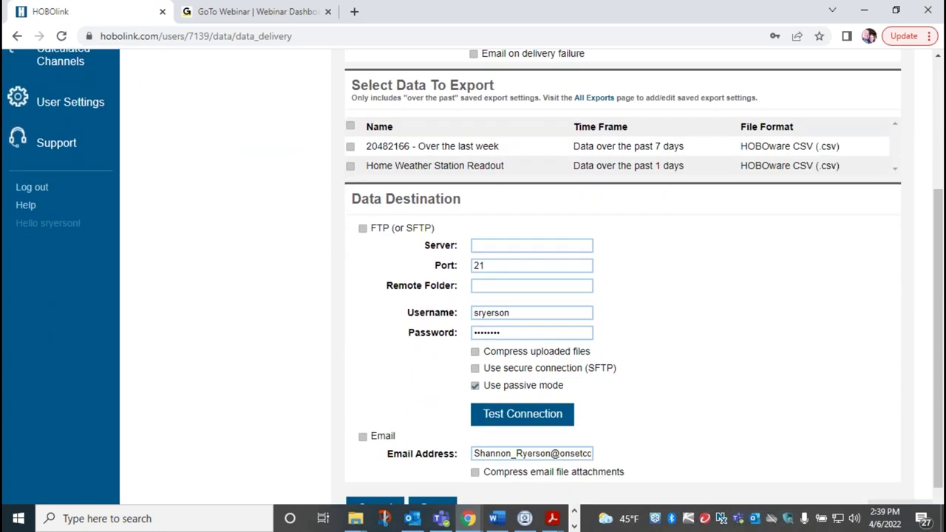
pyautogui.scroll(3, 622, 274)
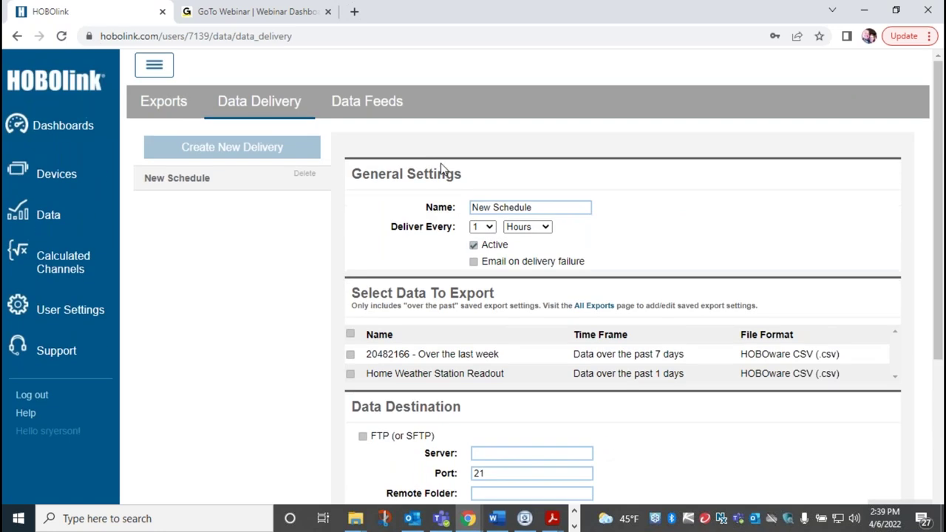
pyautogui.click(151, 102)
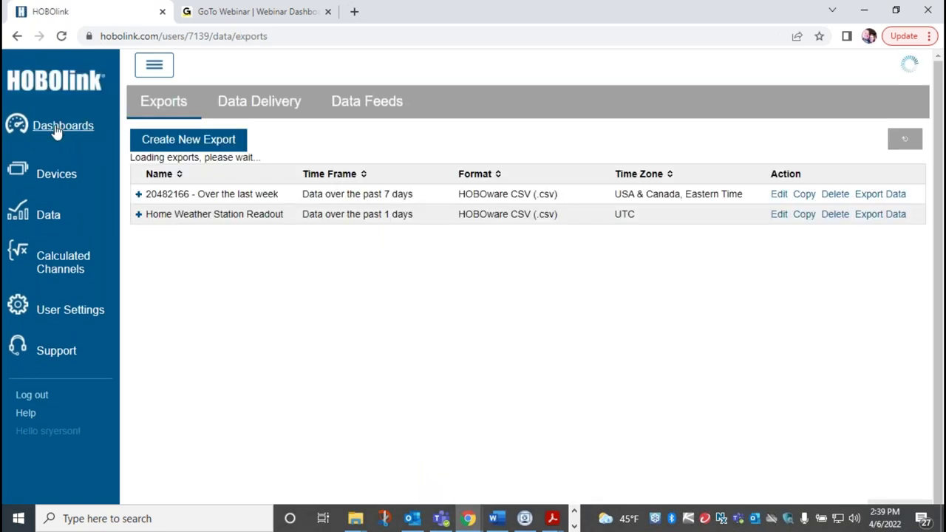
# Open the Latest Conditions dashboard and look over its weather widgets.
pyautogui.click(63, 127)
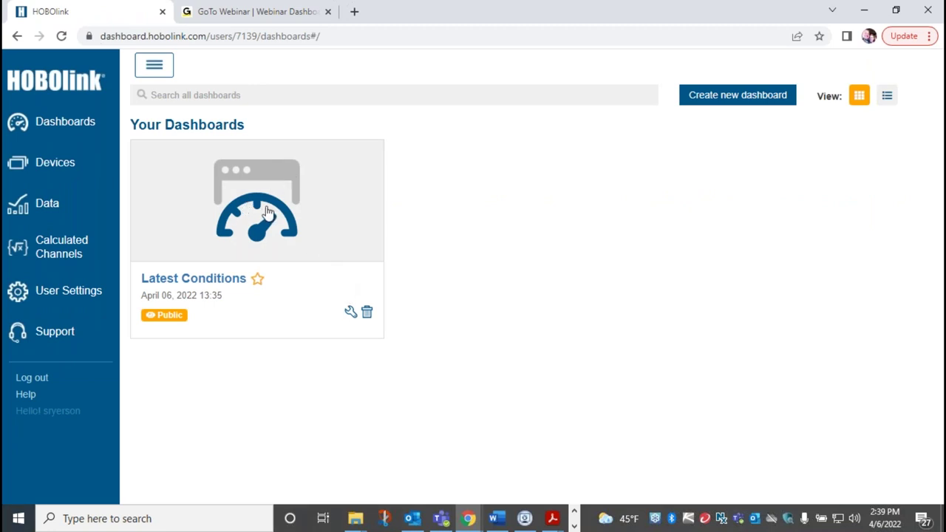
pyautogui.click(267, 212)
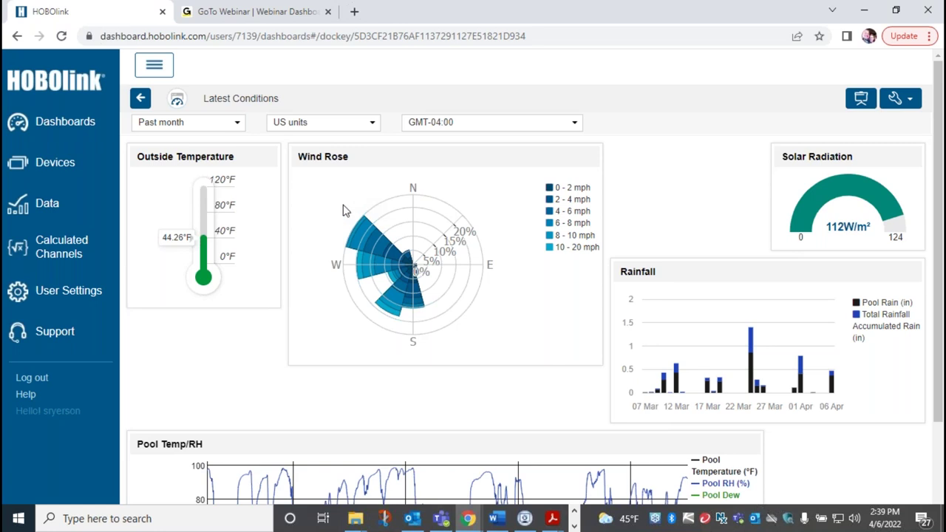
pyautogui.scroll(-2, 342, 212)
pyautogui.scroll(2, 341, 212)
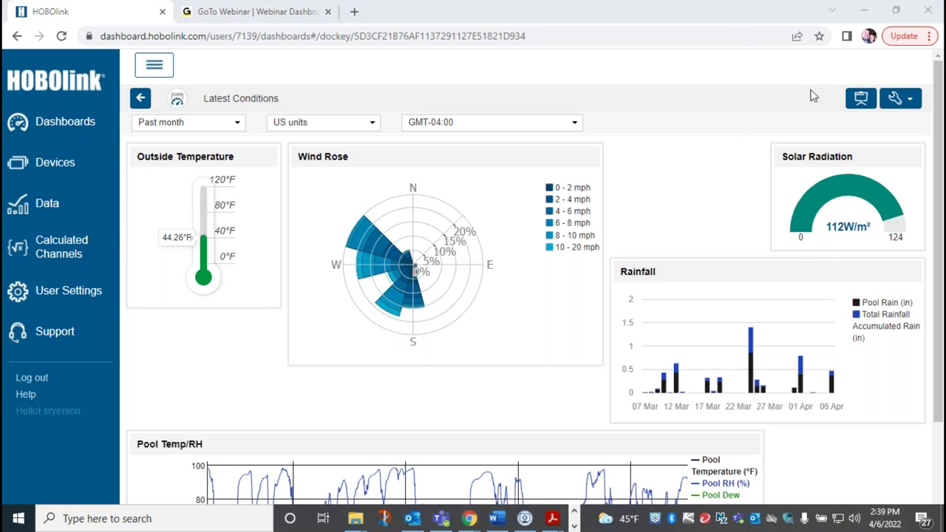
# Open the Latest Conditions dashboard for editing and review its widgets and the available widget types.
pyautogui.click(894, 99)
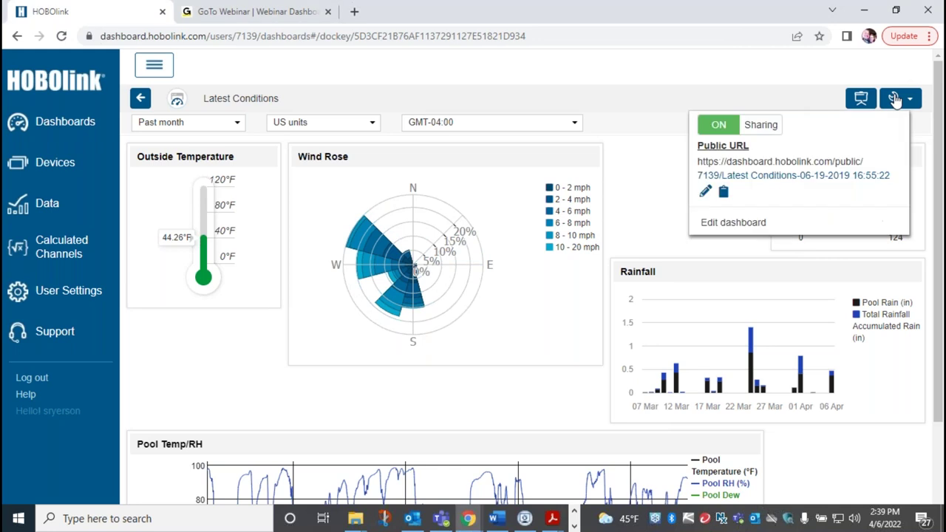
pyautogui.click(761, 224)
pyautogui.scroll(-1, 464, 275)
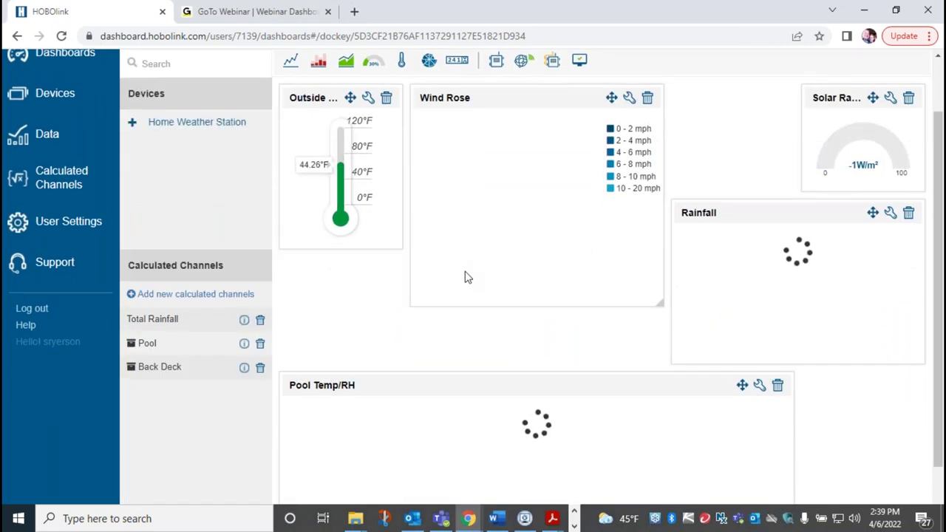
pyautogui.scroll(-1, 465, 277)
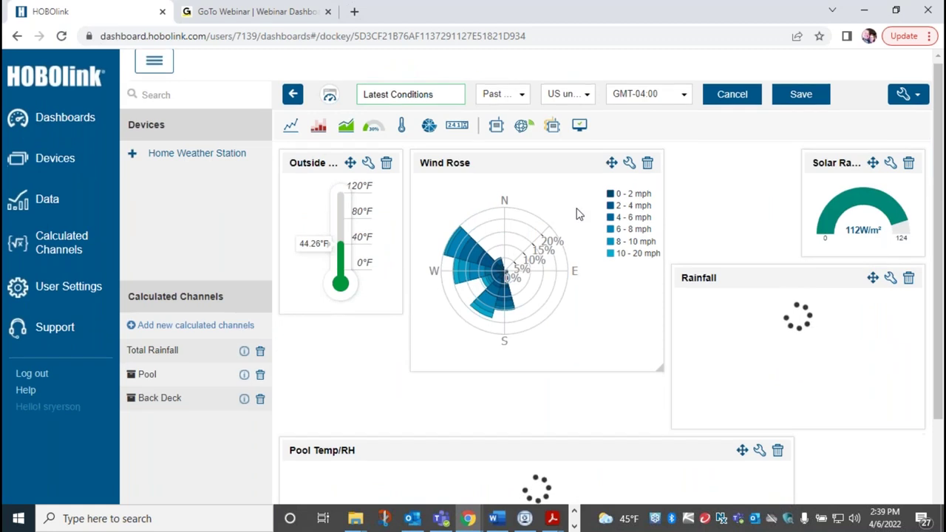
pyautogui.scroll(-2, 348, 257)
pyautogui.rightClick(332, 231)
pyautogui.click(323, 227)
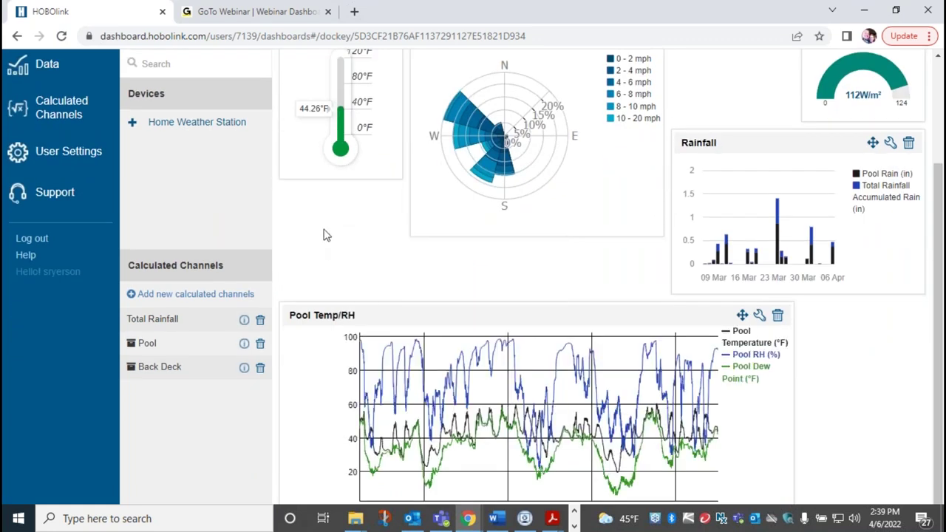
pyautogui.scroll(1, 324, 228)
pyautogui.scroll(2, 324, 227)
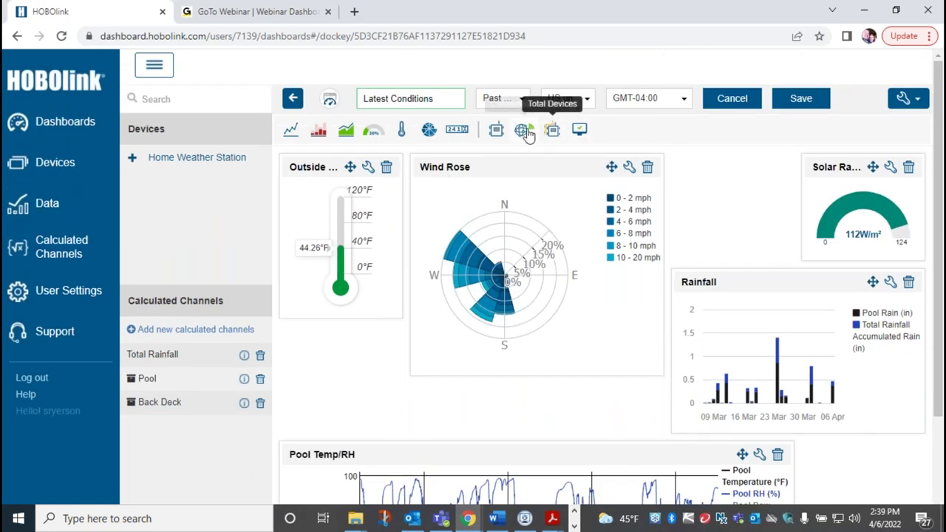
# Add a Latest Conditions widget to the dashboard and assign it the Back Deck Temperature and Back Deck RH channels.
pyautogui.click(580, 130)
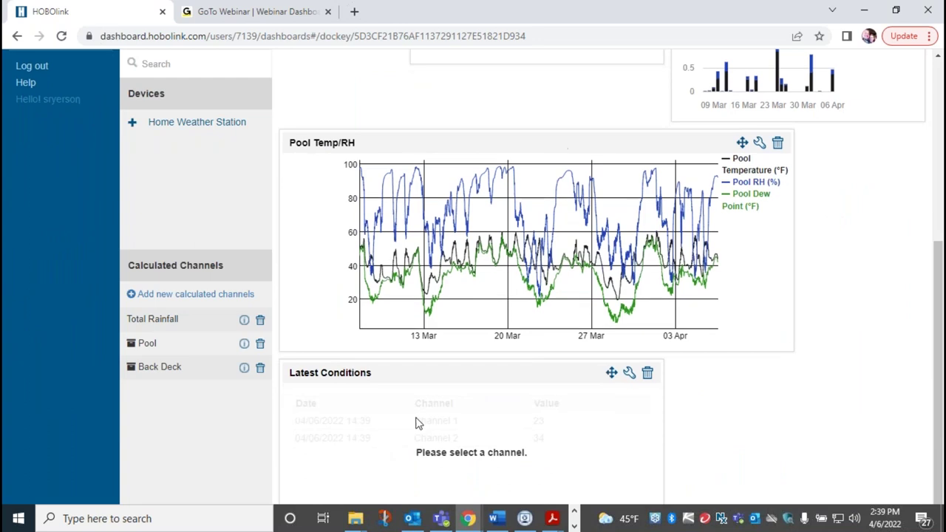
pyautogui.click(629, 374)
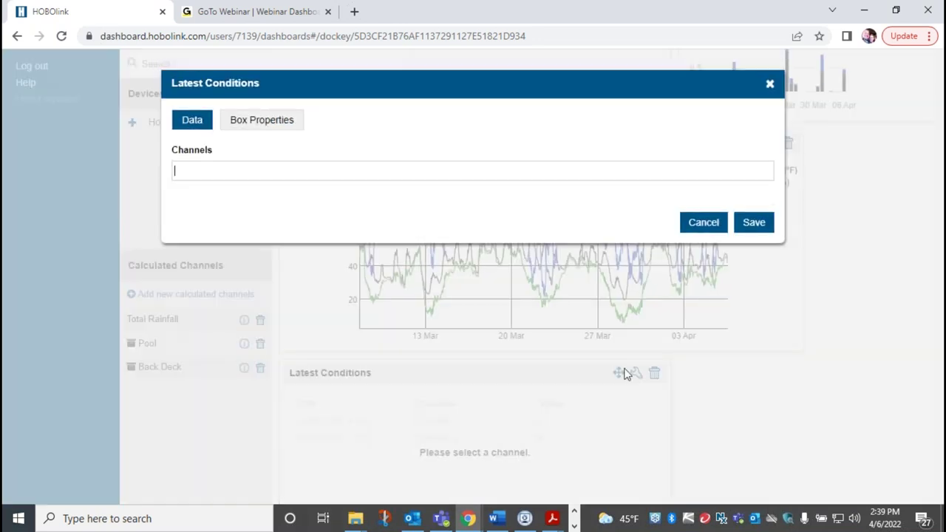
pyautogui.click(277, 169)
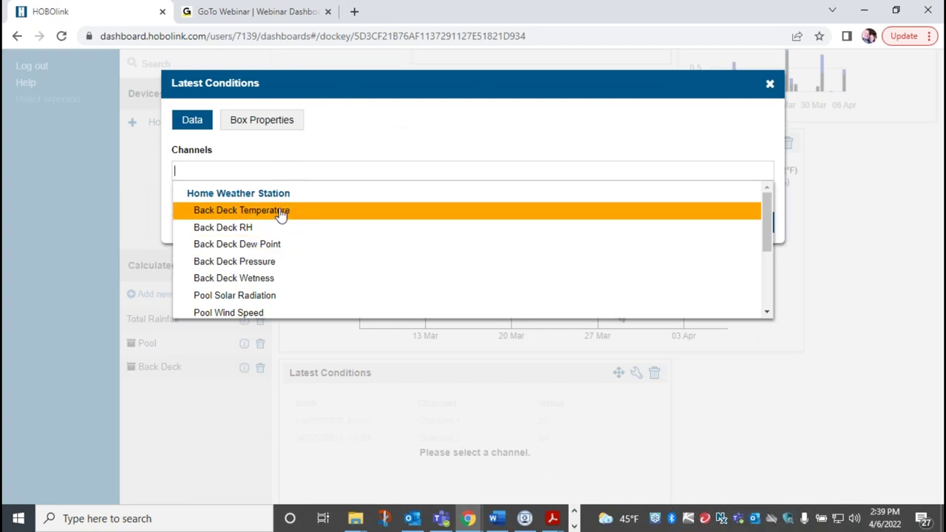
pyautogui.click(249, 210)
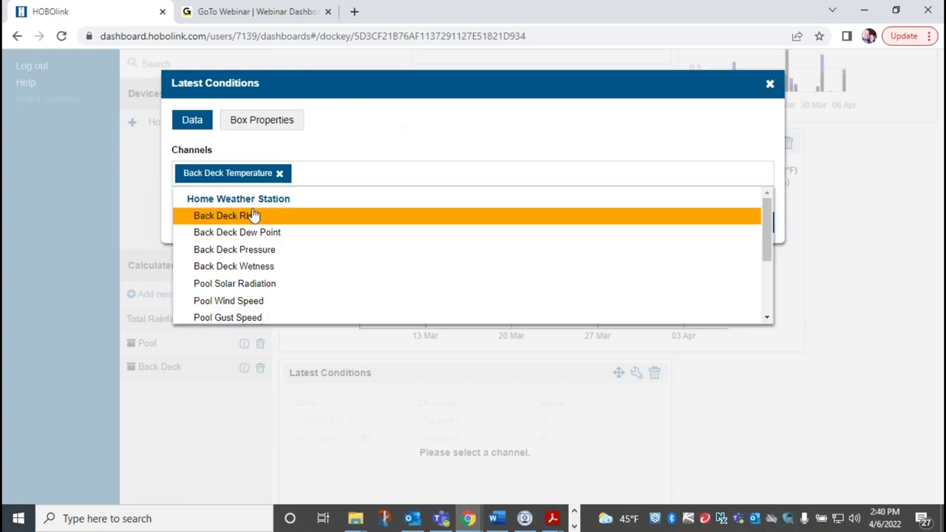
pyautogui.scroll(-1, 310, 230)
pyautogui.scroll(1, 310, 229)
pyautogui.scroll(-1, 301, 229)
pyautogui.scroll(2, 261, 240)
pyautogui.click(239, 216)
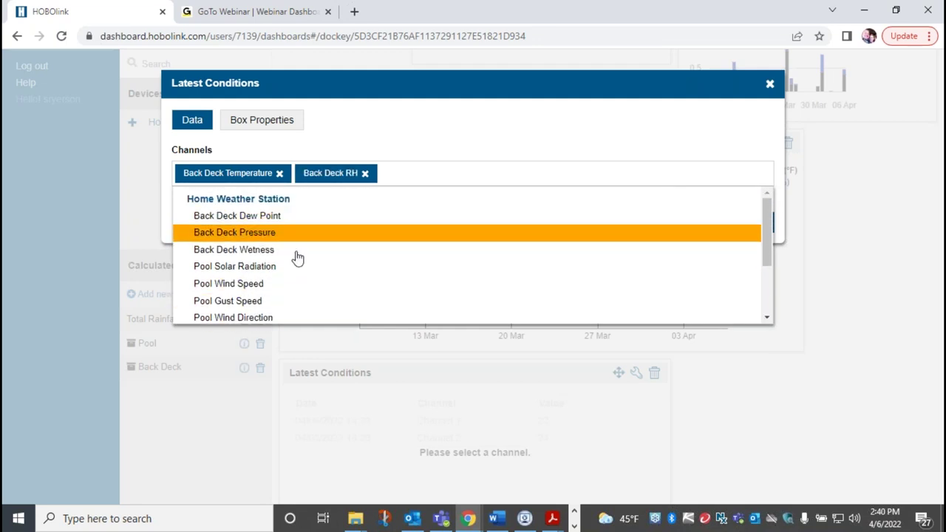
# Add the Pool Temperature and Pool RH channels to the Latest Conditions widget and save both the widget and the dashboard.
pyautogui.scroll(-2, 286, 275)
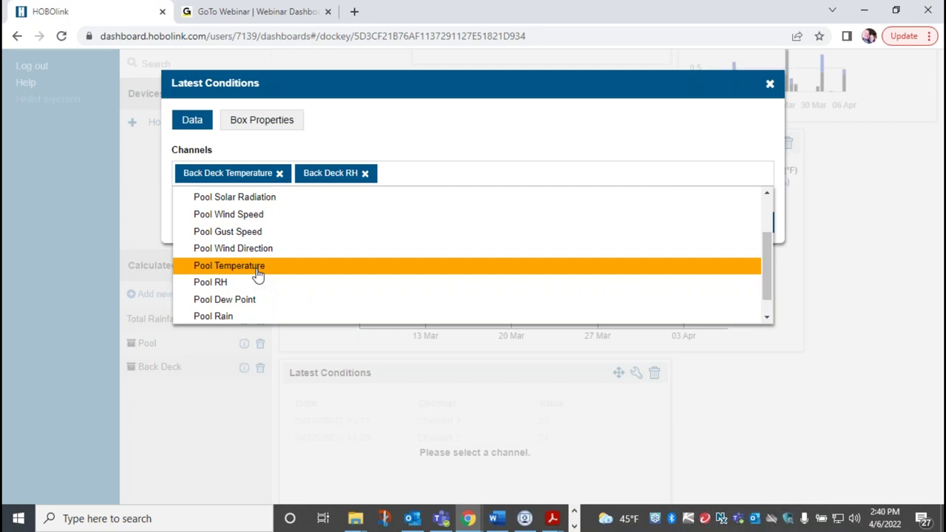
pyautogui.click(258, 274)
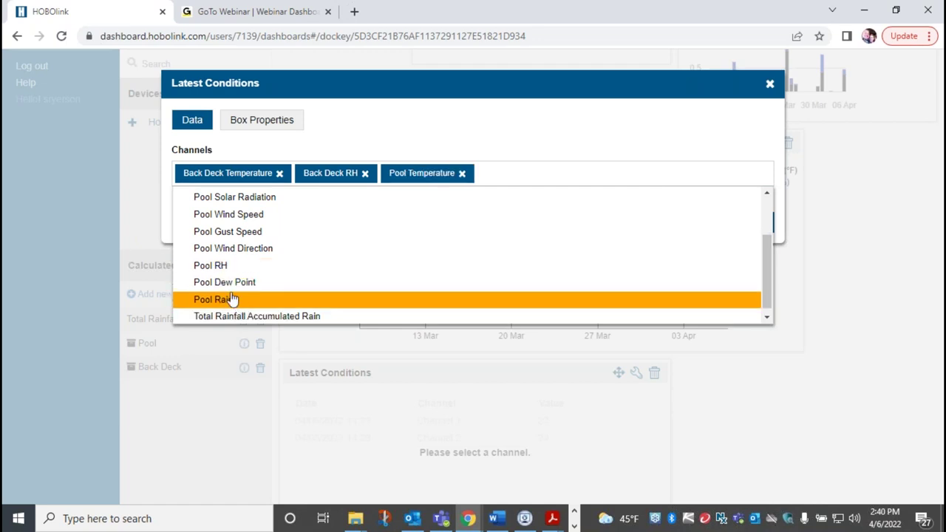
pyautogui.click(223, 267)
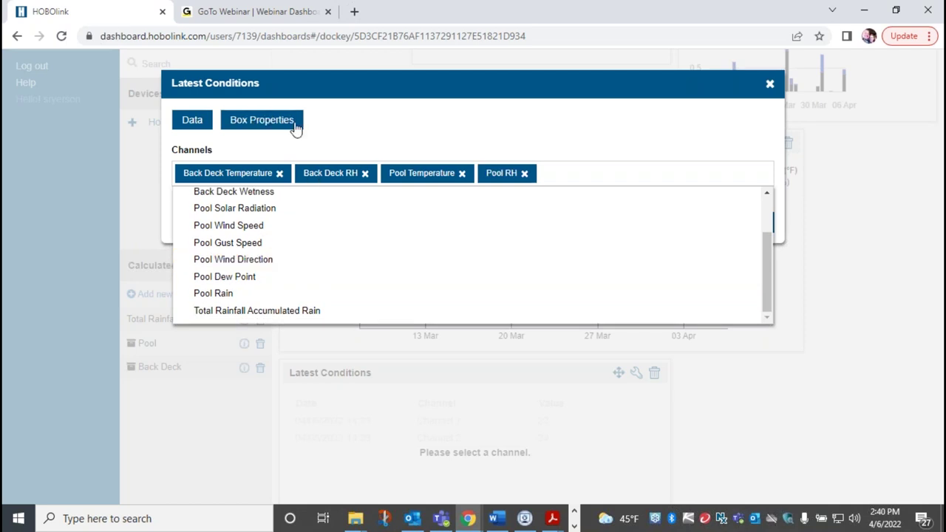
pyautogui.click(431, 142)
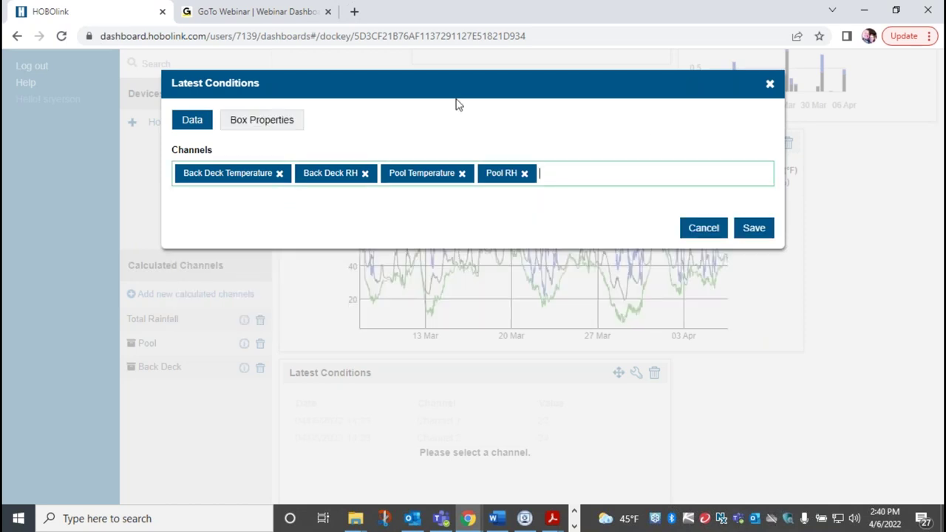
pyautogui.click(752, 229)
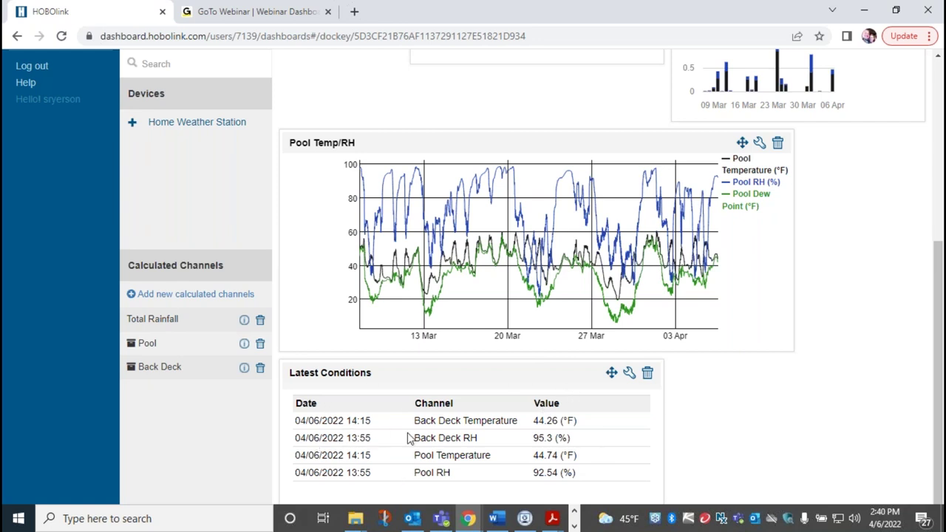
pyautogui.scroll(5, 408, 436)
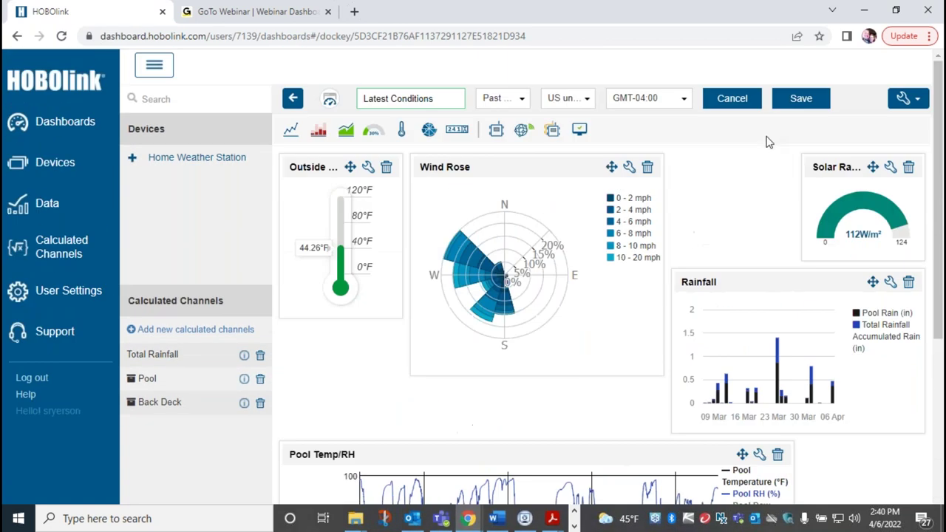
pyautogui.click(813, 98)
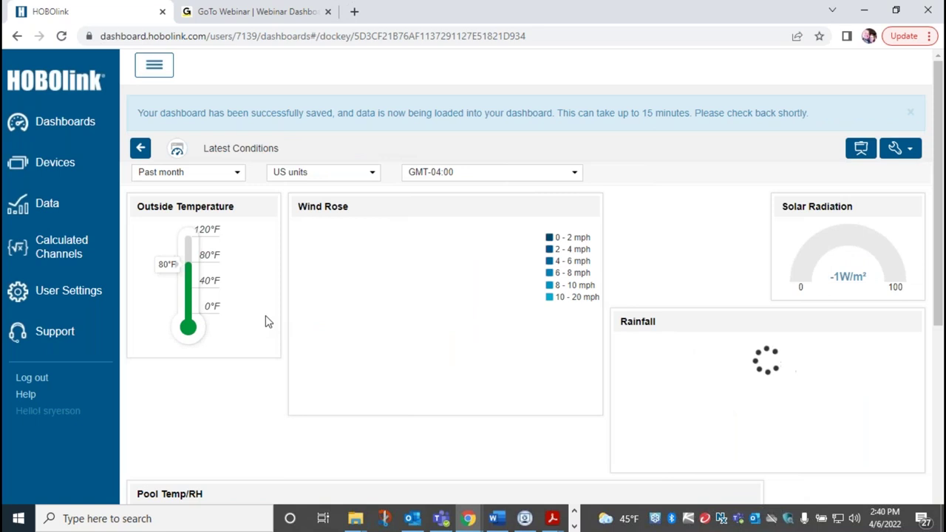